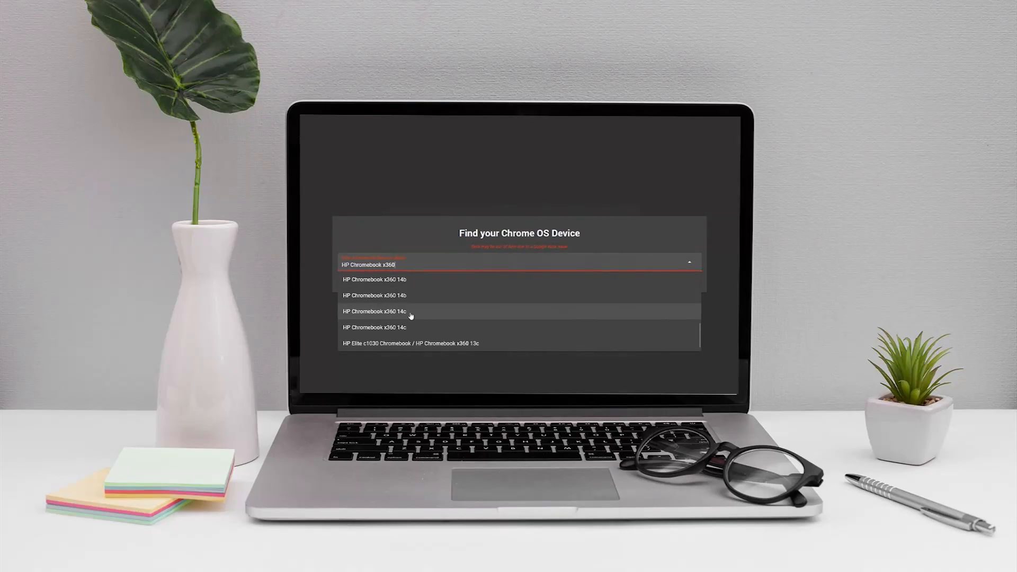
Choose HP Chromebook x360 14c, showing board dragonair and its channel versions
left_click(411, 316)
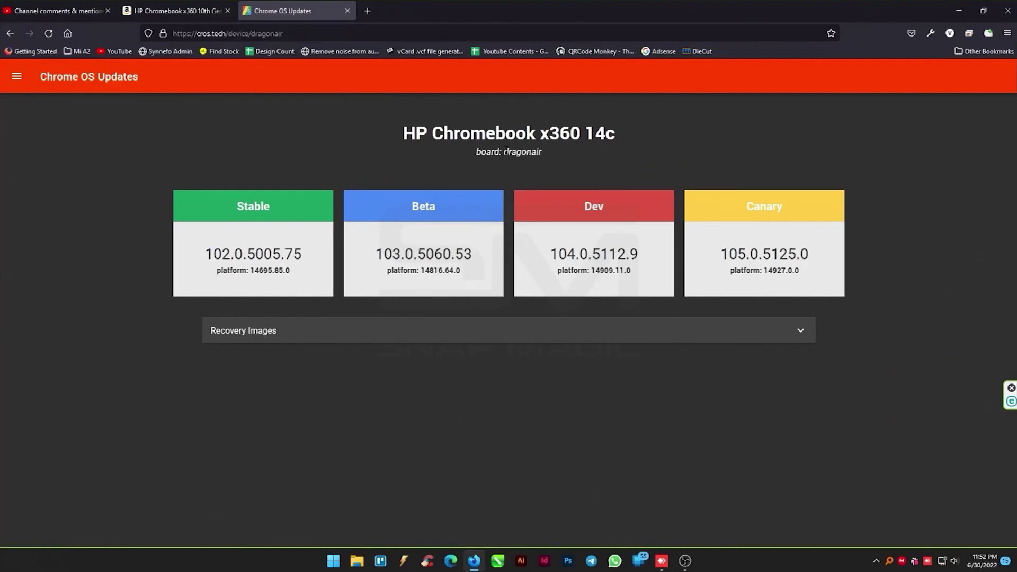
left_click_drag(540, 133, 544, 154)
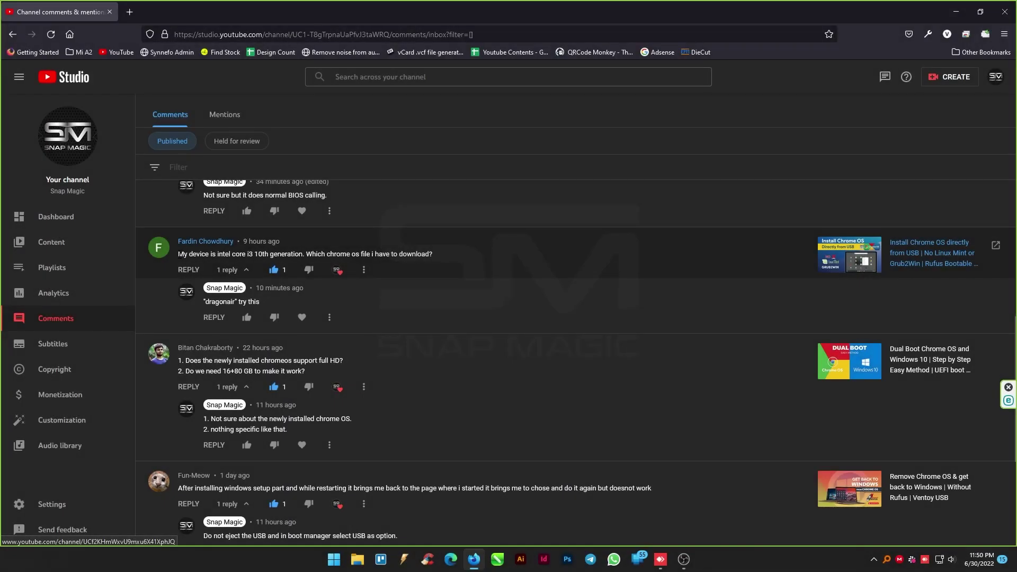
Copy 'intel core i3 10th generation' from the viewer's comment under the dragonair reply
left_click_drag(178, 254, 422, 254)
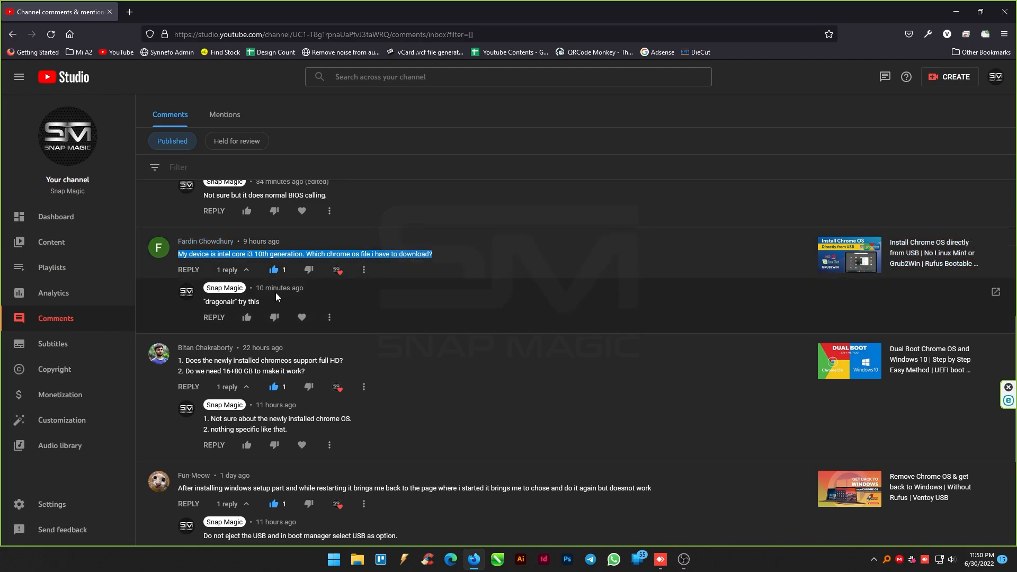
left_click_drag(204, 302, 253, 302)
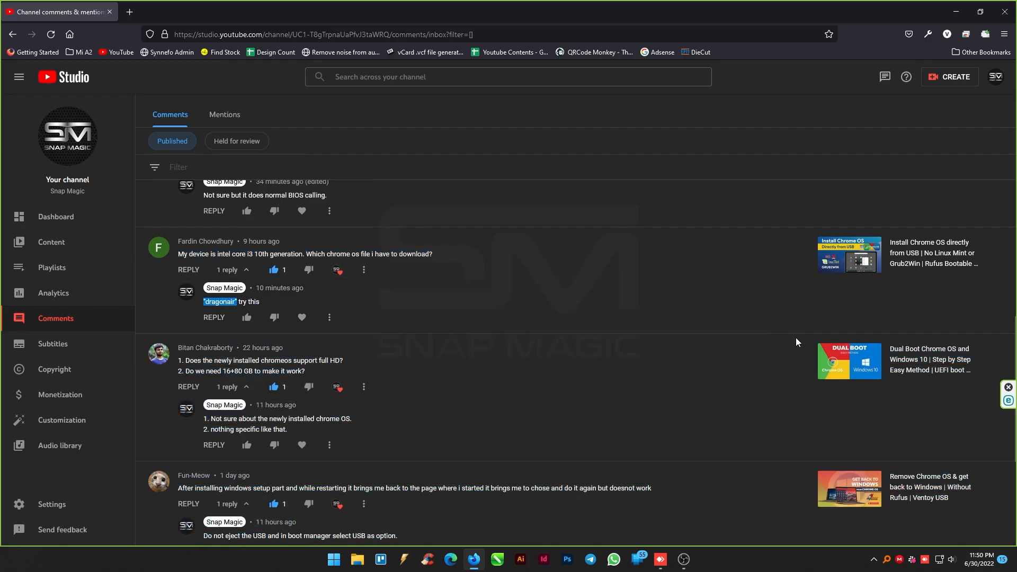
left_click_drag(218, 255, 296, 255)
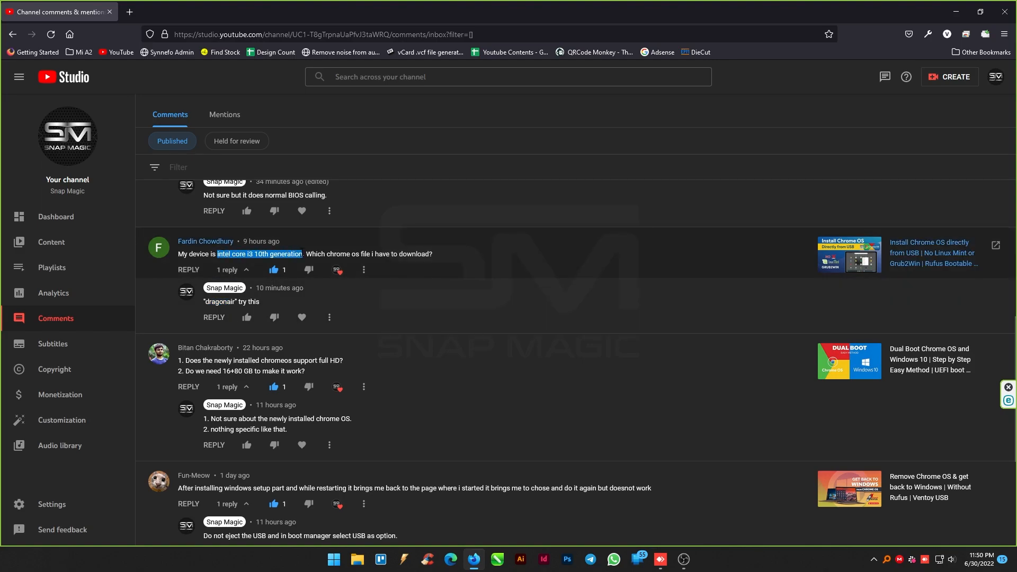
right_click(298, 255)
left_click(318, 265)
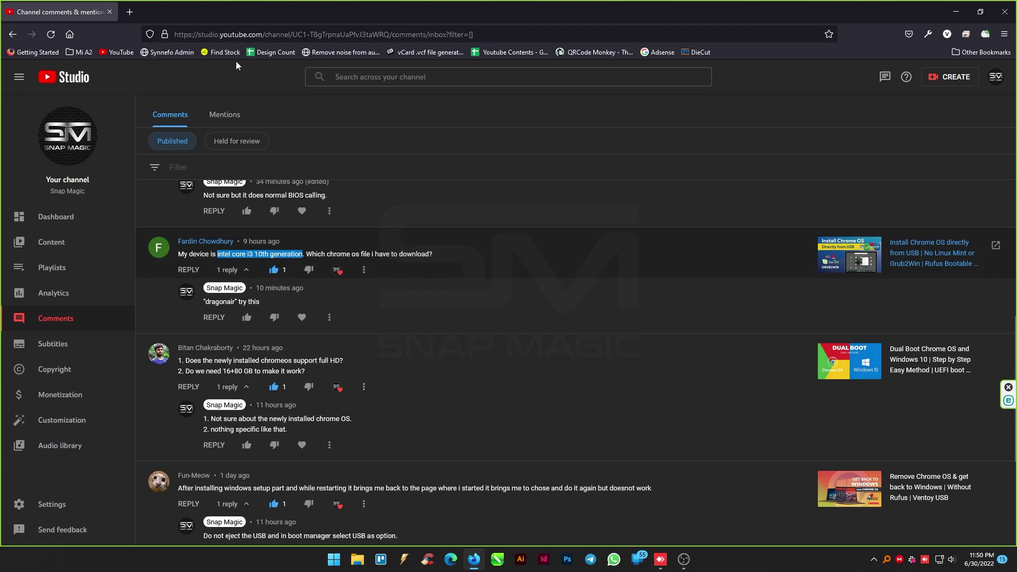
Load google.com in a new tab and search 'intel core i3 10th generation chromebook'
left_click(129, 11)
left_click(164, 33)
type("g")
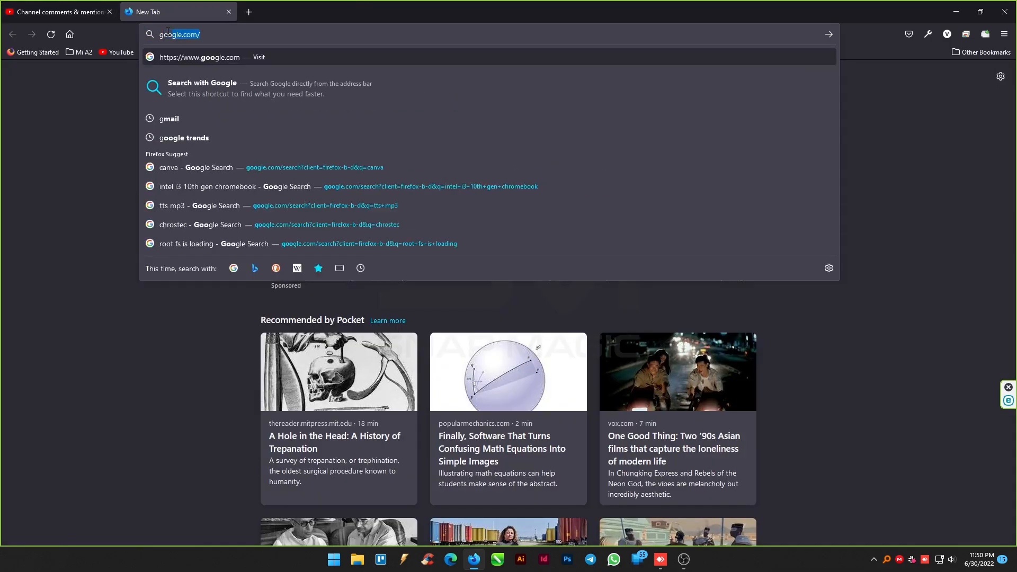
type("oo")
key("Return")
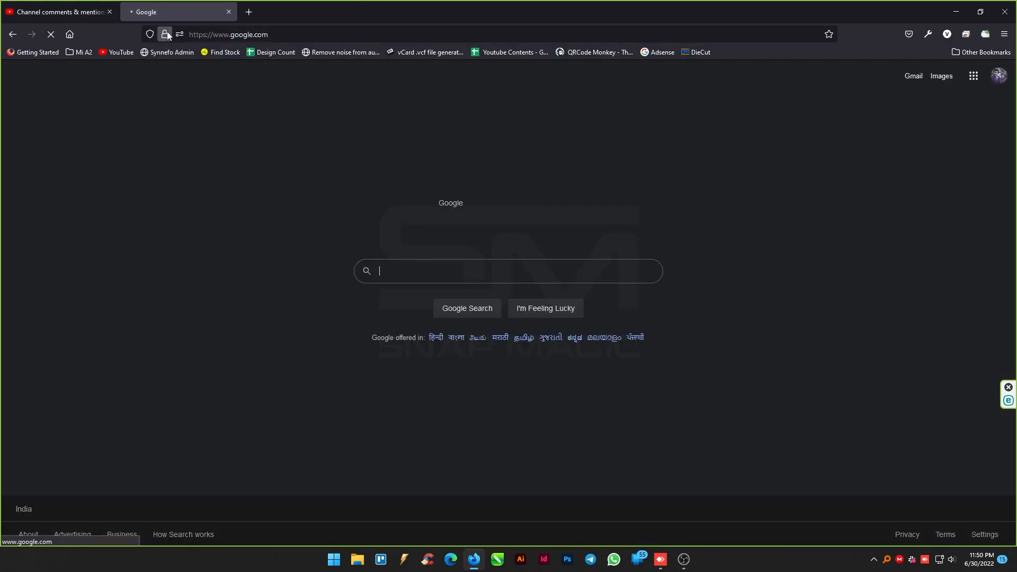
type("intel core i3 10th generation")
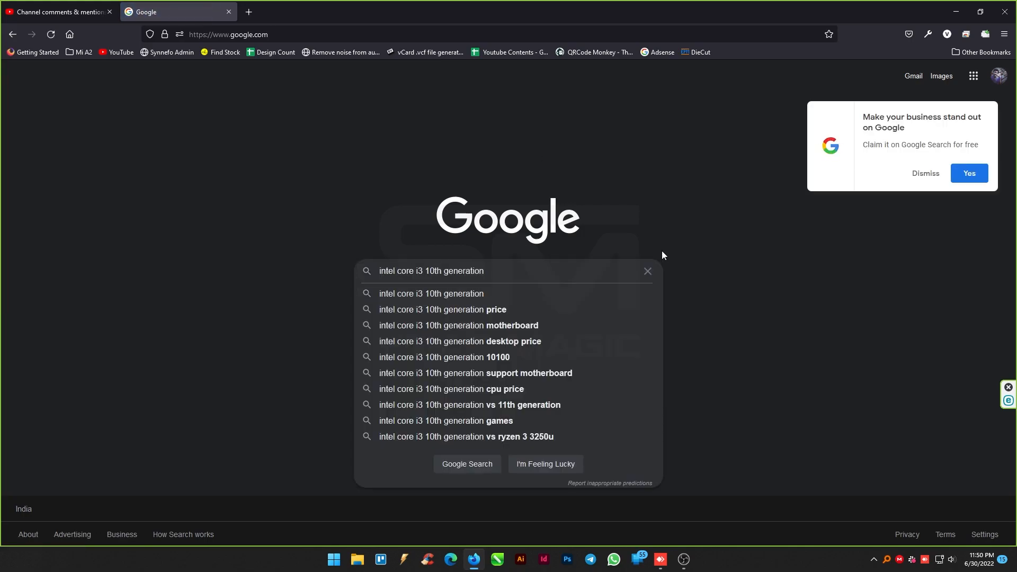
type(" chro")
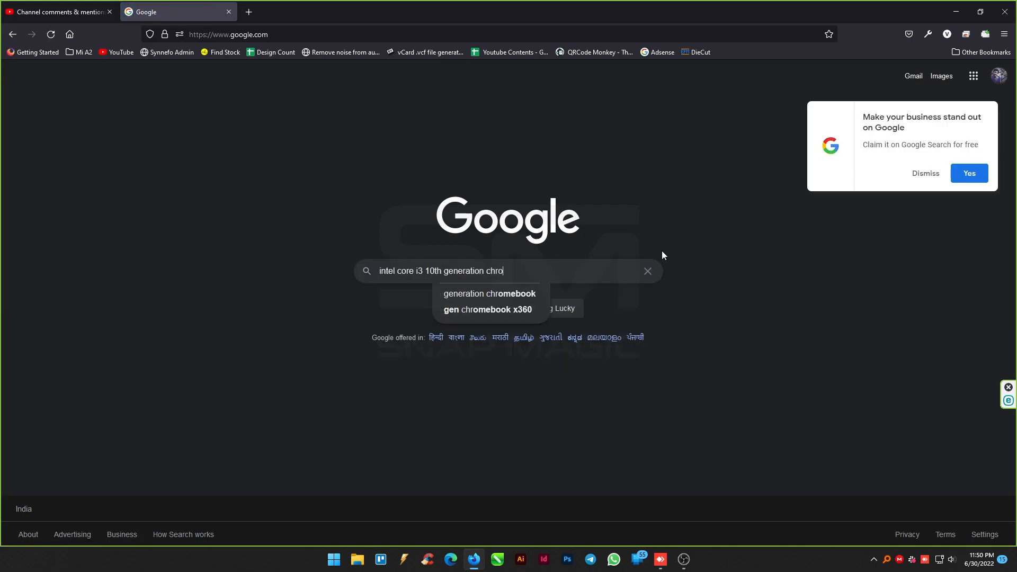
type("me")
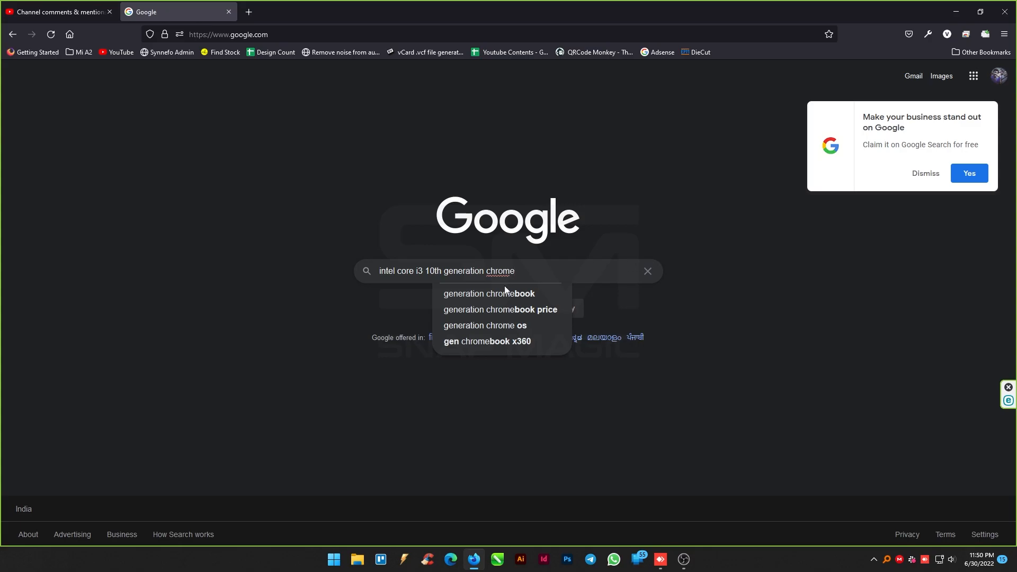
left_click(486, 296)
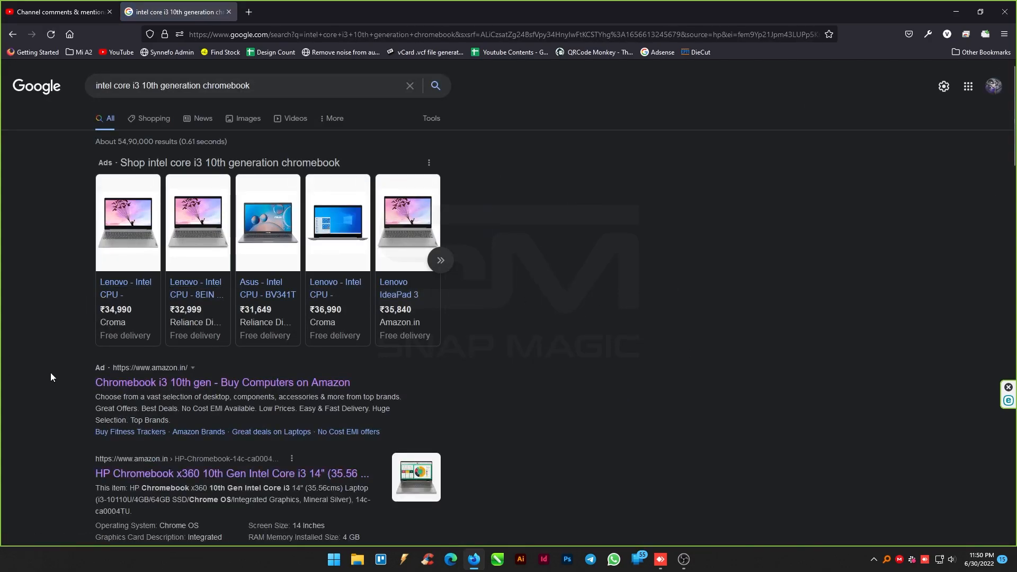
scroll(602, 396, "down", 1)
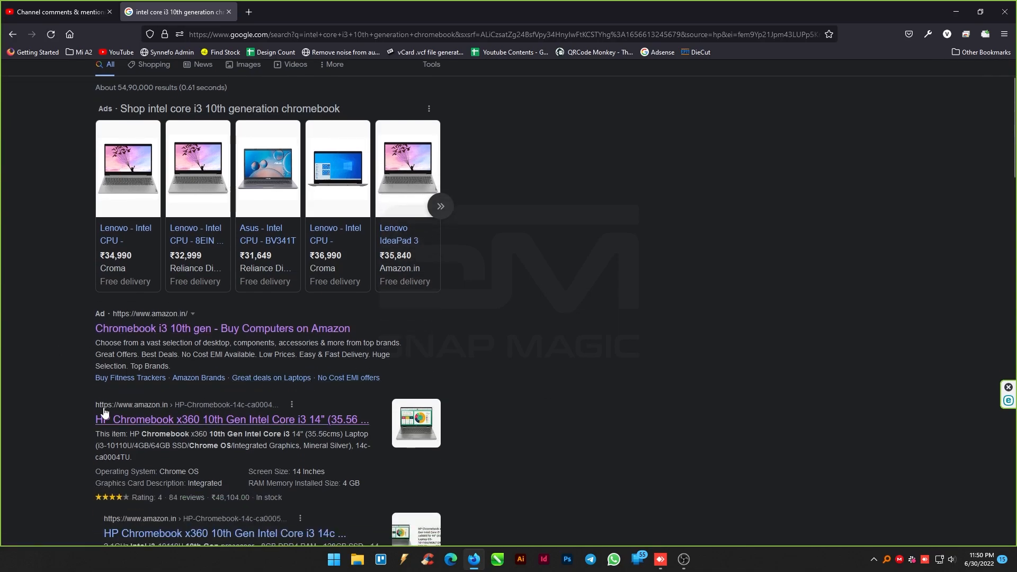
scroll(45, 395, "down", 1)
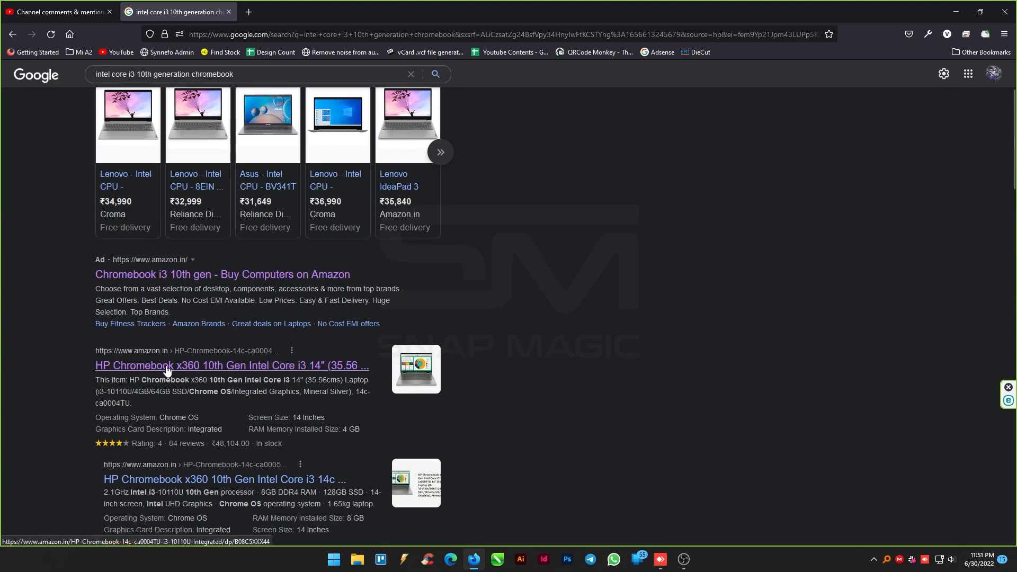
Copy 'HP Chromebook x360' from the Amazon listing's product title
left_click(213, 367)
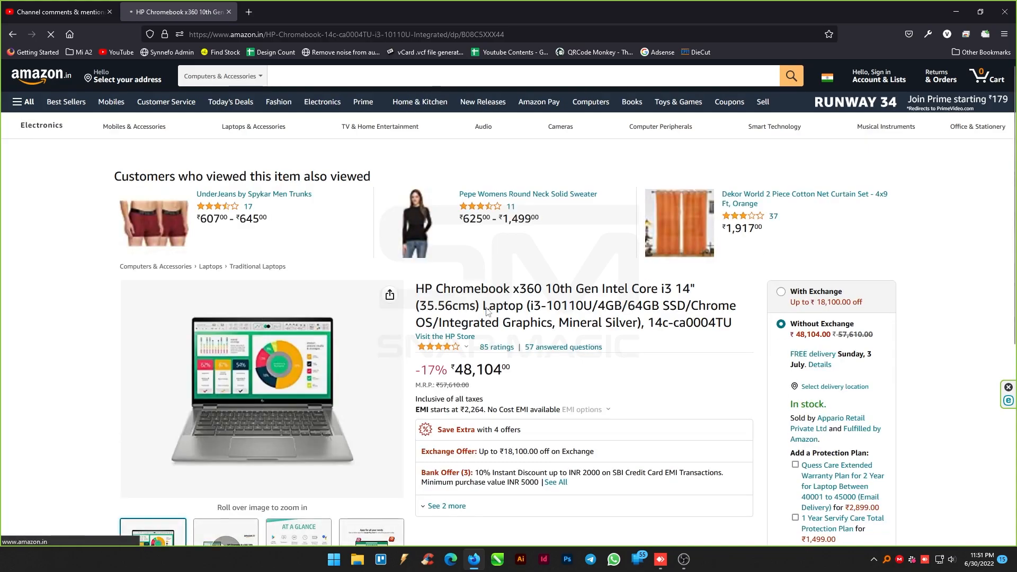
scroll(255, 338, "down", 1)
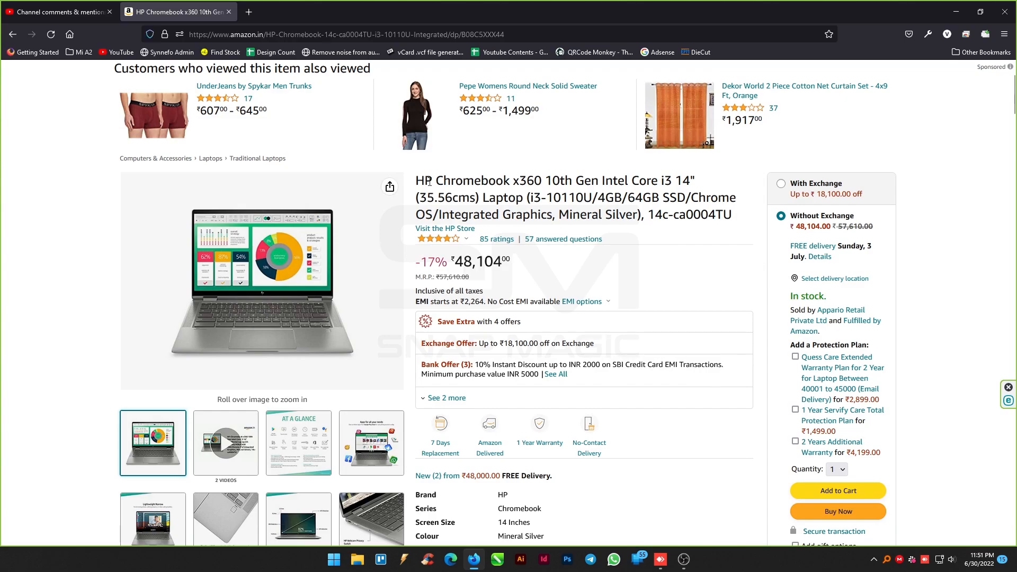
left_click_drag(416, 181, 544, 182)
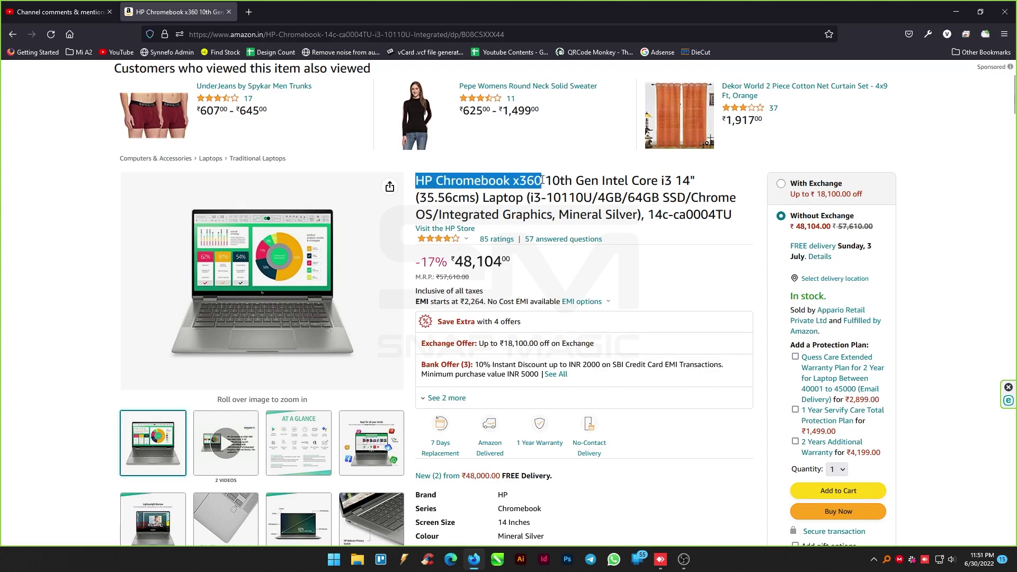
right_click(538, 181)
left_click(553, 191)
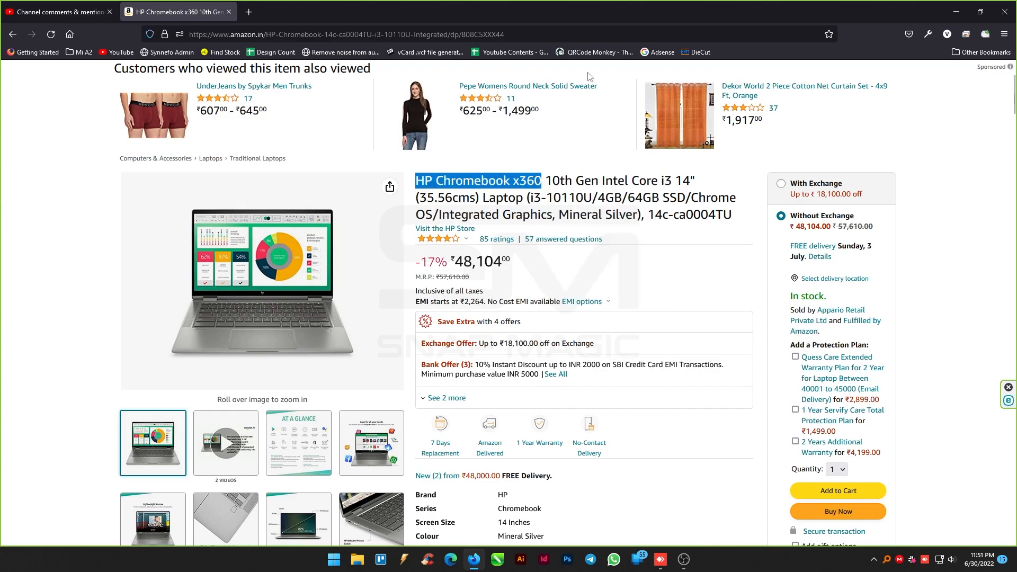
Search 'chrostech' in a new tab and go to the Cros.tech site
left_click(248, 12)
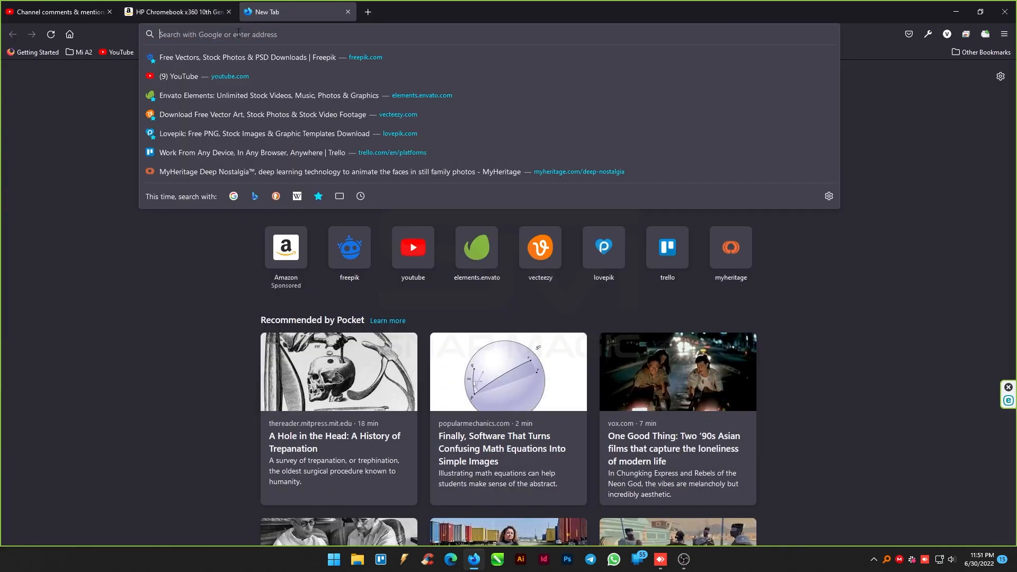
type("chroste")
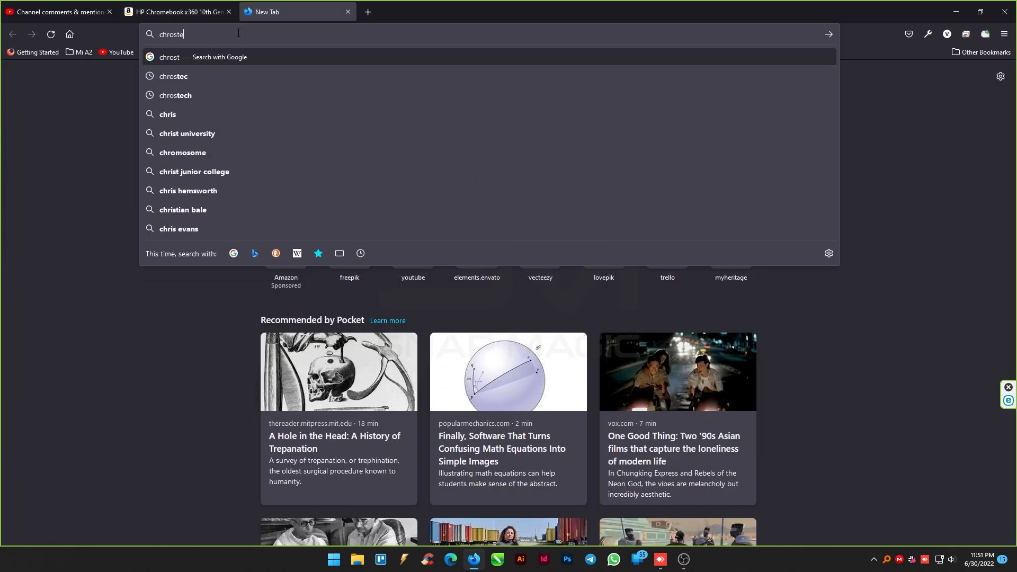
type("ch")
key("Return")
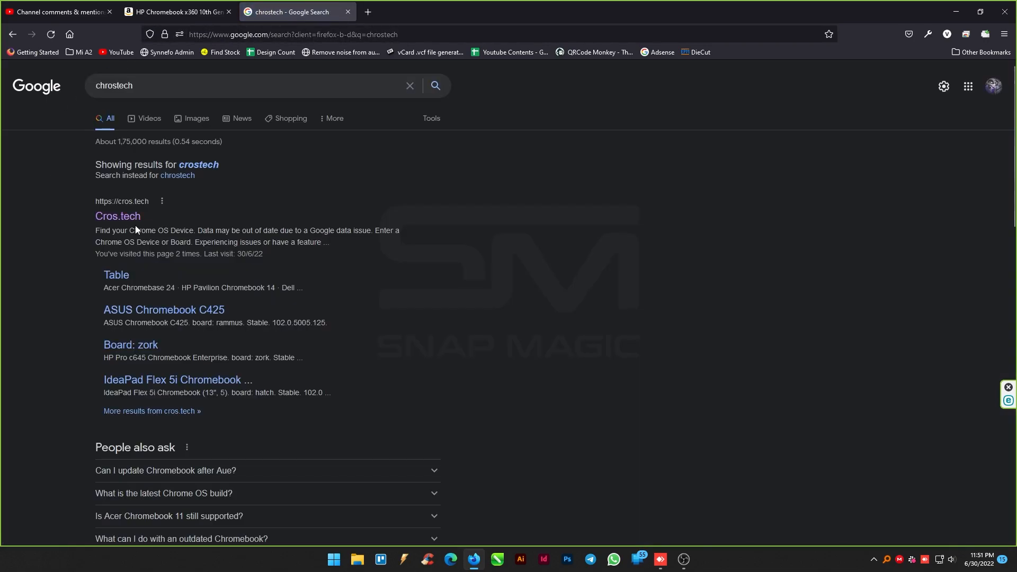
left_click(118, 218)
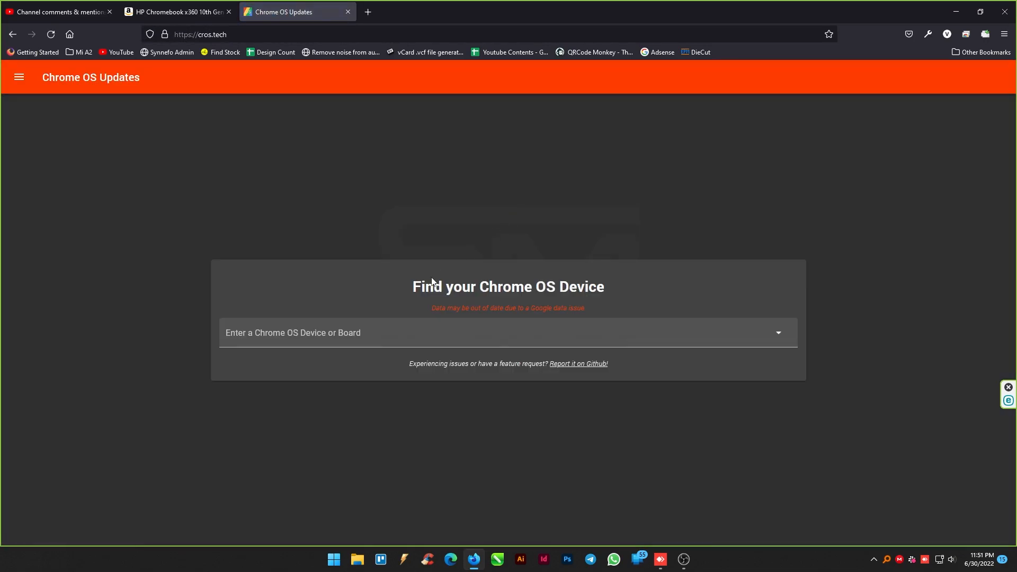
Enter HP Chromebook x360 in the cros.tech device finder to list matching models
left_click(302, 334)
type("HP Chromebook x360")
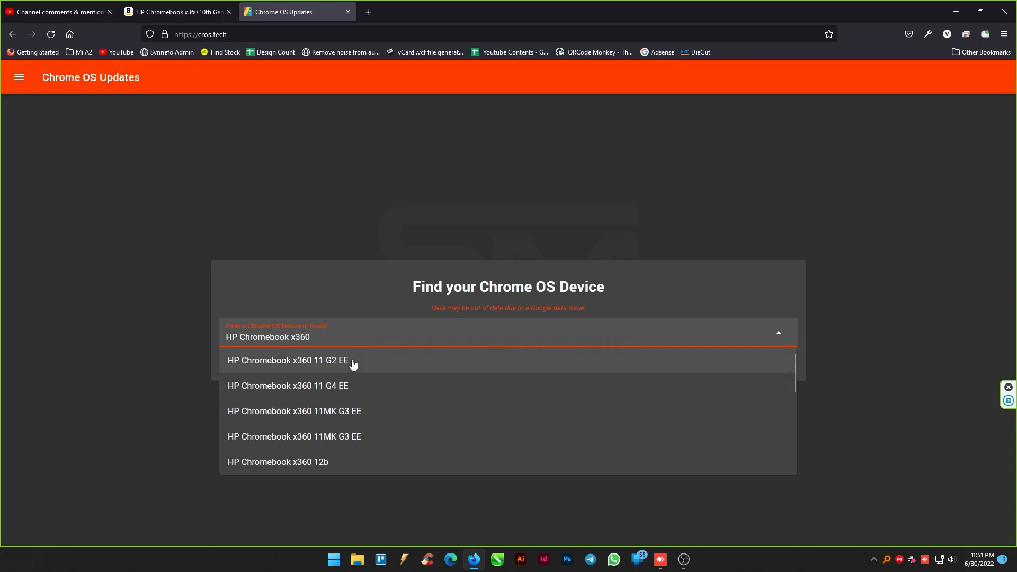
scroll(345, 390, "down", 1)
scroll(342, 402, "down", 1)
scroll(342, 408, "down", 1)
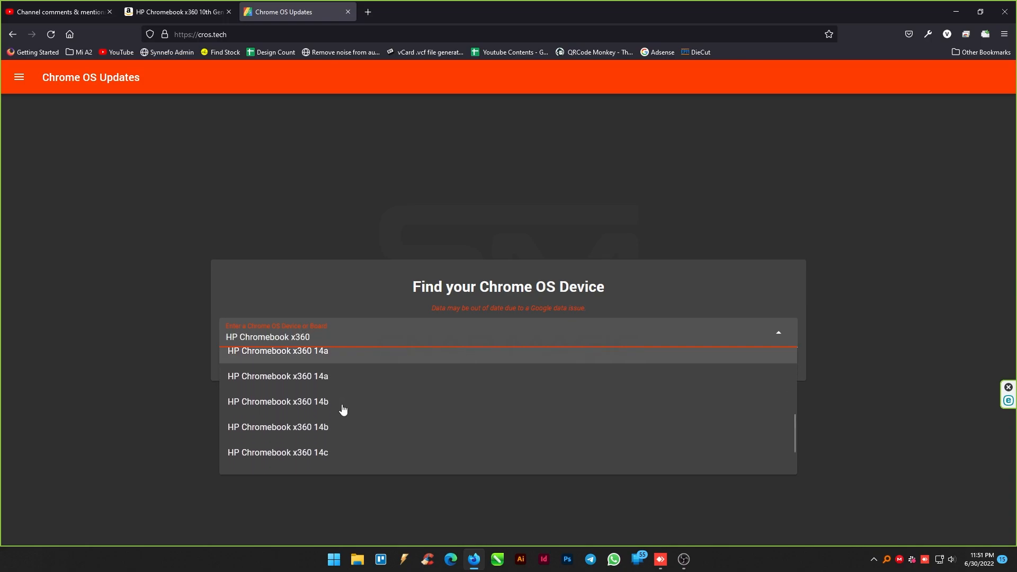
scroll(348, 426, "down", 1)
scroll(347, 423, "up", 1)
scroll(348, 421, "up", 2)
scroll(347, 422, "up", 1)
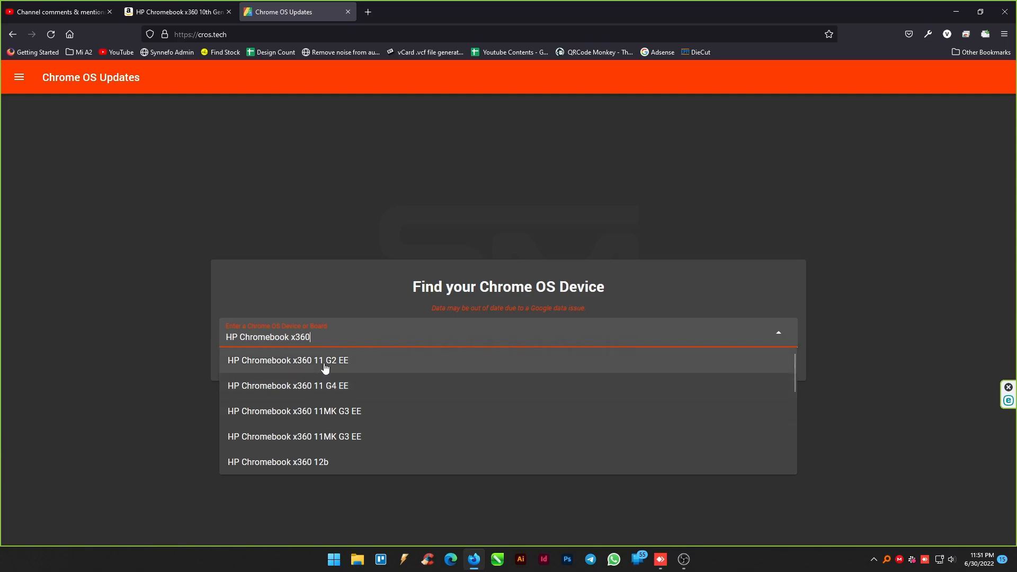
Find item model number 14c-ca0004TU in Amazon's technical details, then return to cros.tech
left_click(159, 8)
scroll(576, 367, "down", 1)
scroll(575, 367, "down", 2)
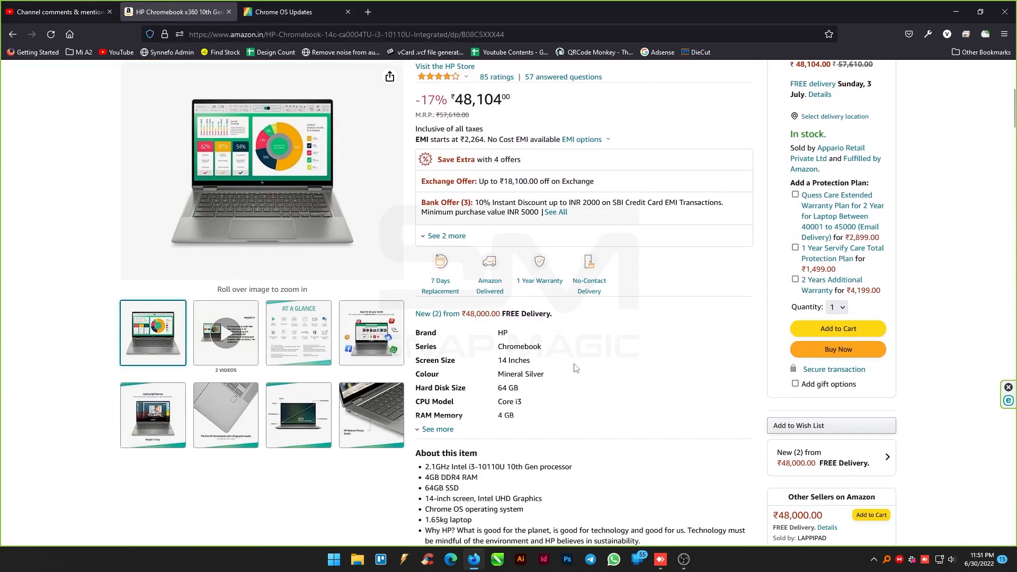
scroll(576, 367, "down", 1)
scroll(575, 367, "down", 2)
scroll(469, 398, "down", 5)
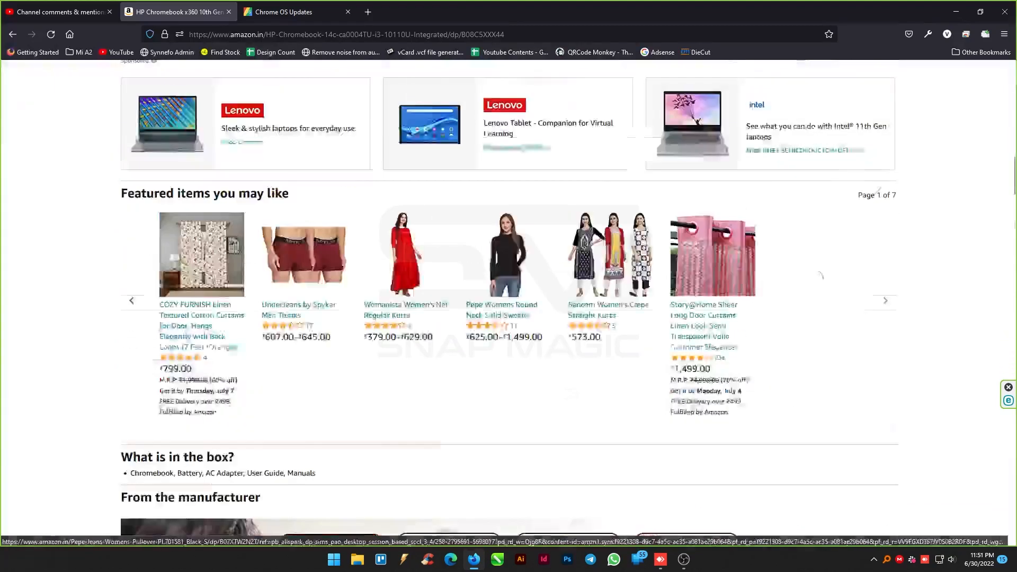
scroll(530, 367, "down", 5)
scroll(337, 296, "down", 4)
scroll(336, 295, "down", 3)
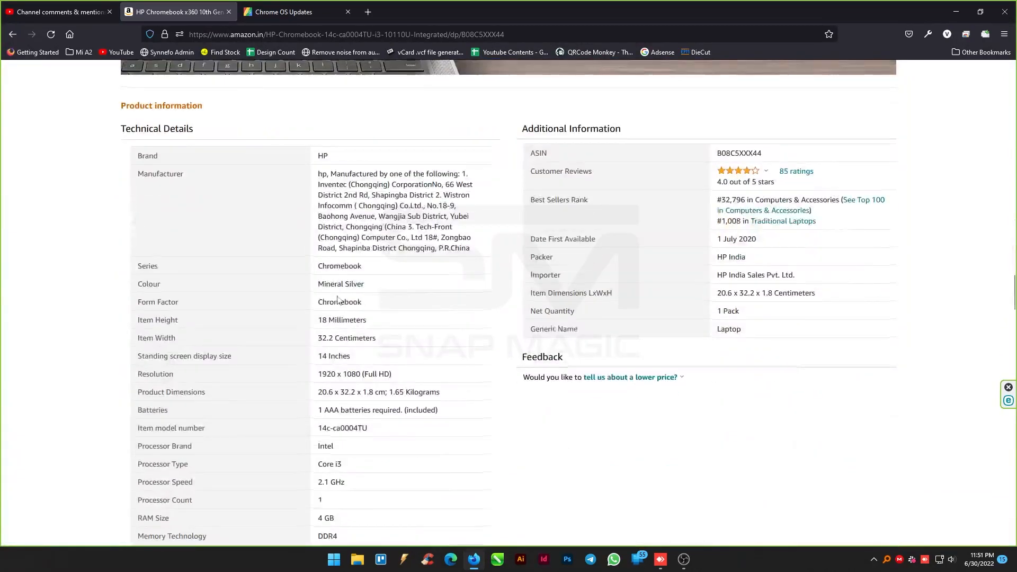
scroll(337, 296, "down", 2)
scroll(338, 299, "down", 1)
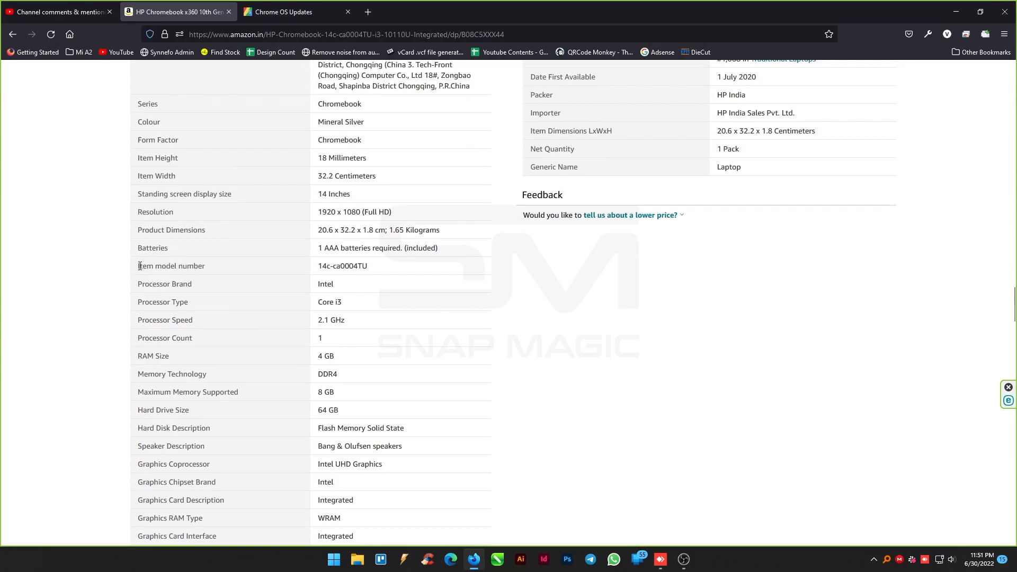
left_click_drag(139, 266, 272, 270)
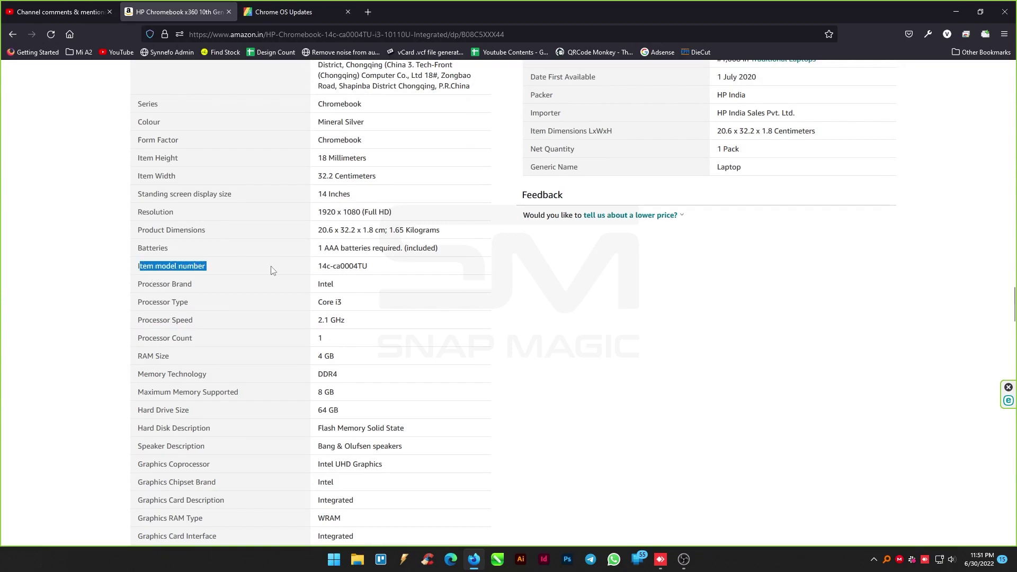
left_click(321, 267)
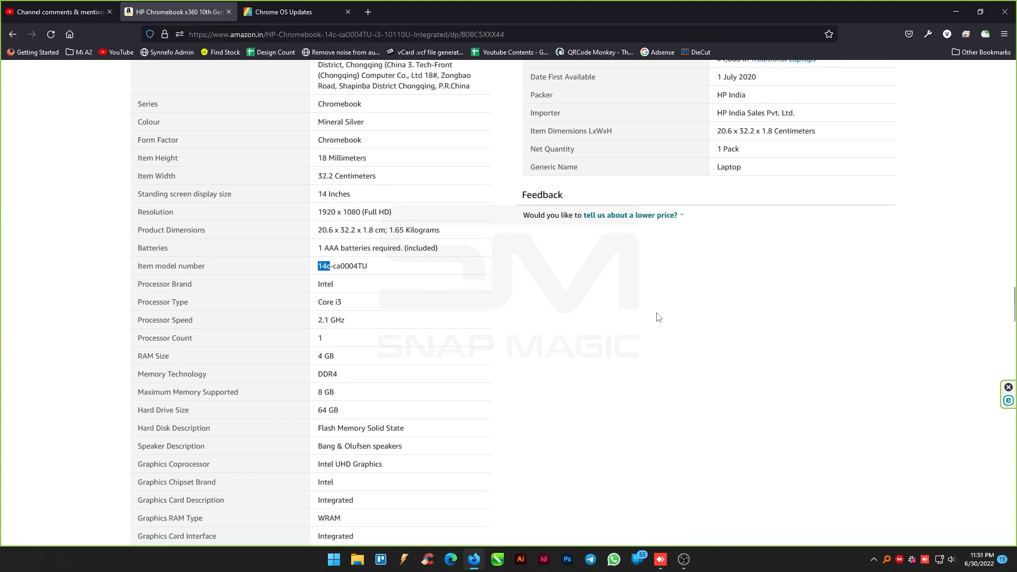
left_click(293, 12)
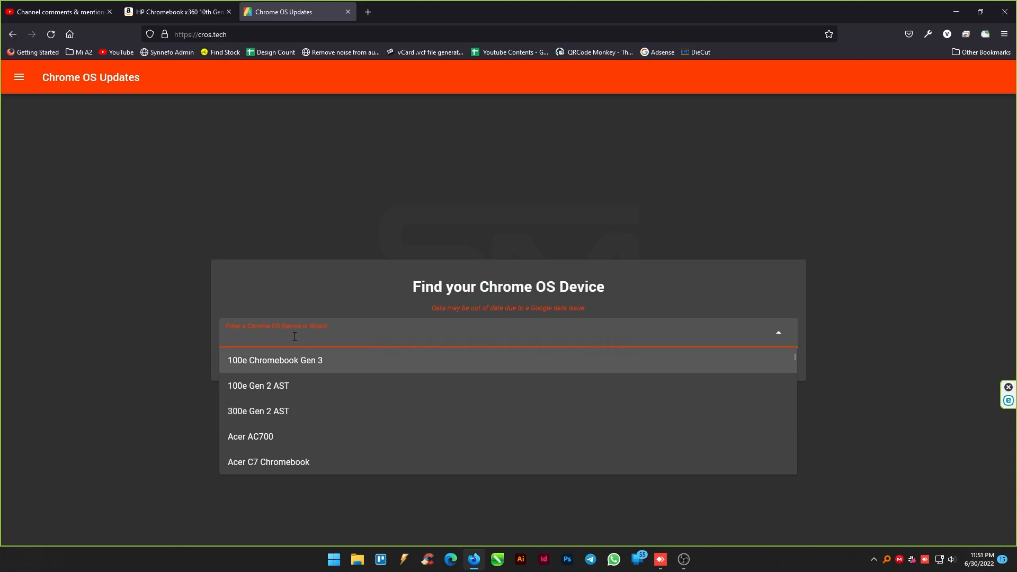
type("HP Chromebook x360")
scroll(379, 387, "down", 1)
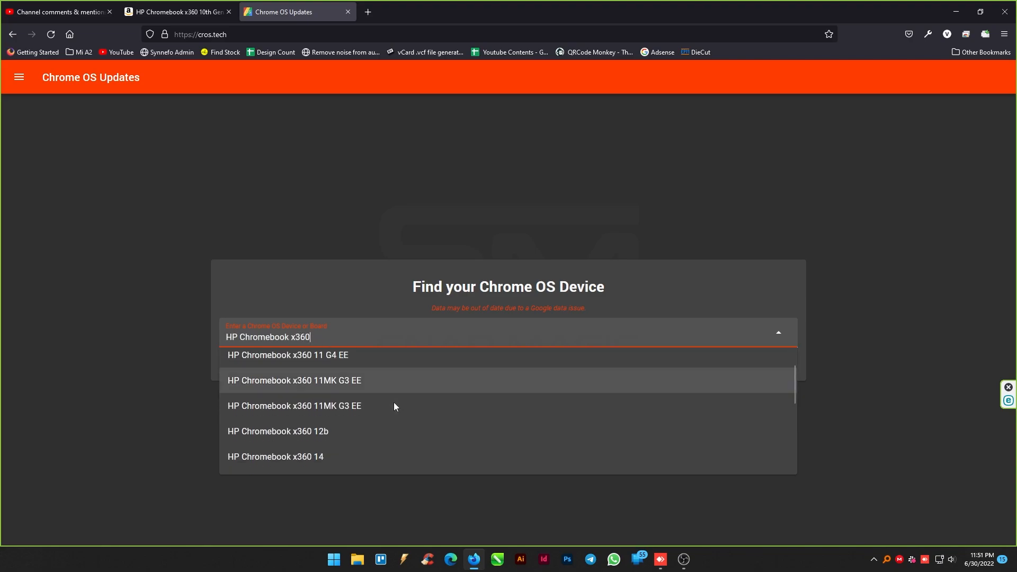
scroll(393, 406, "down", 1)
scroll(395, 408, "down", 1)
scroll(394, 404, "down", 2)
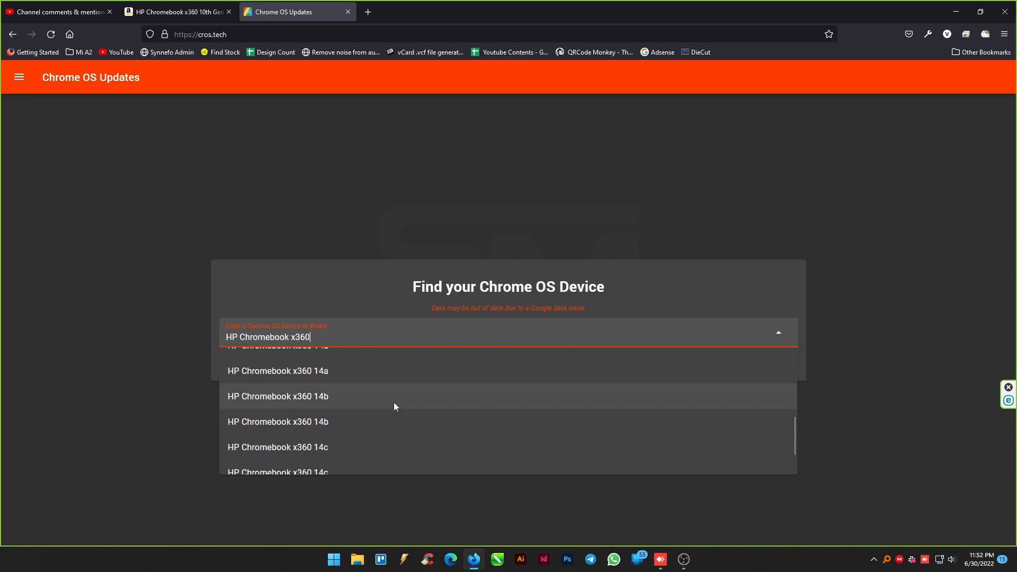
scroll(393, 406, "down", 2)
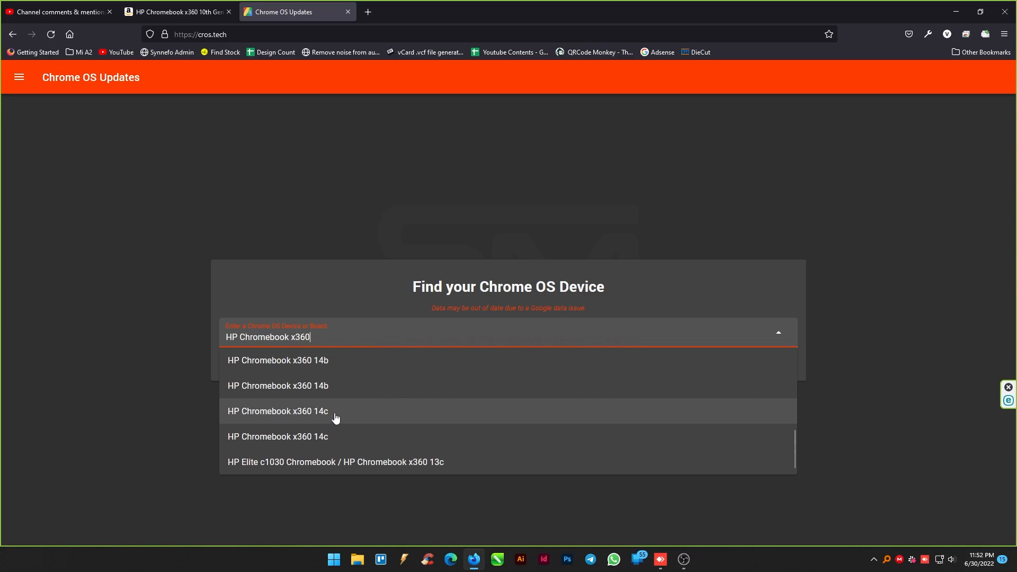